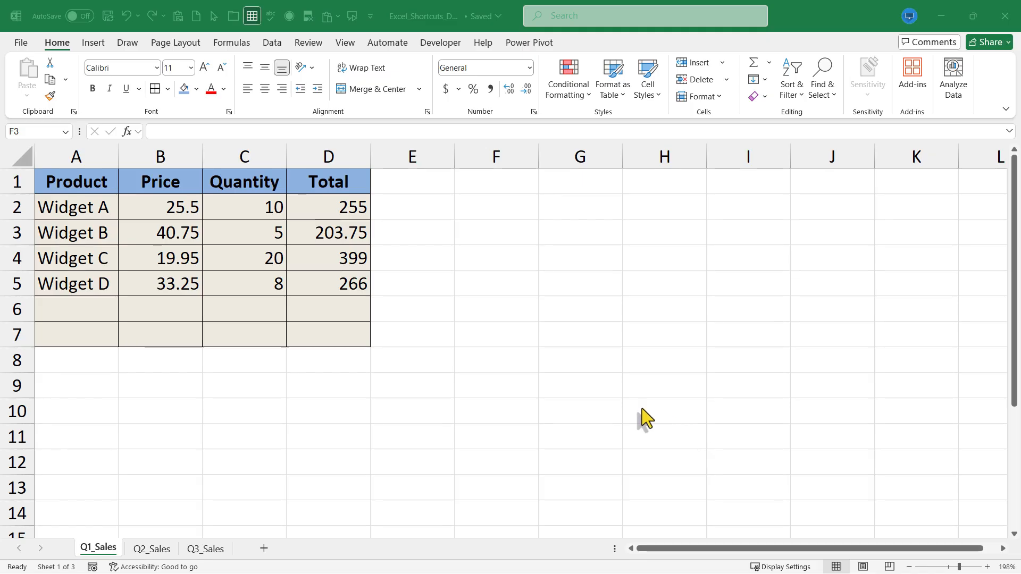
# Inspect the formula in cell D5, the Widget D total, and leave it without editing
pyautogui.click(463, 257)
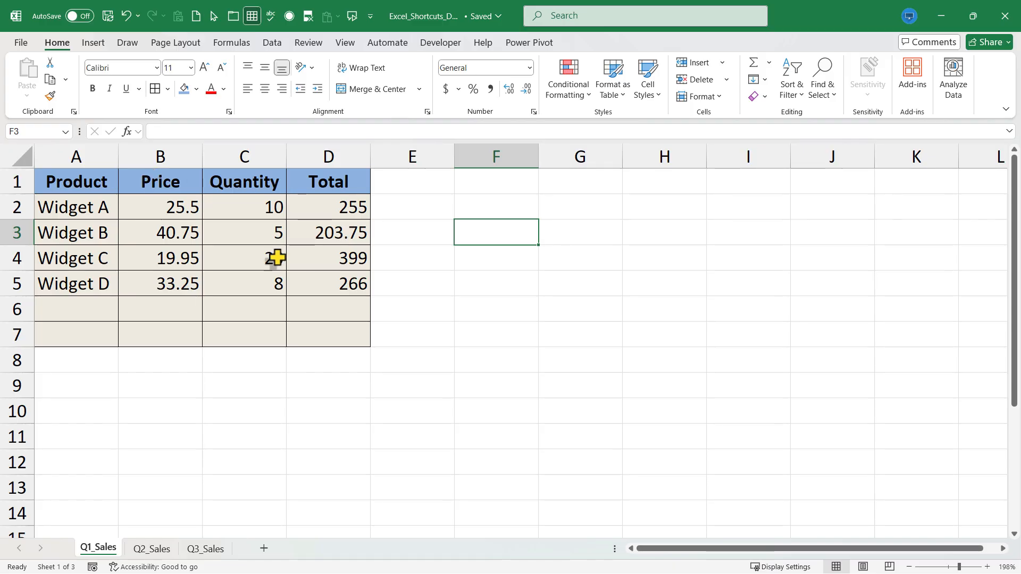
pyautogui.click(328, 286)
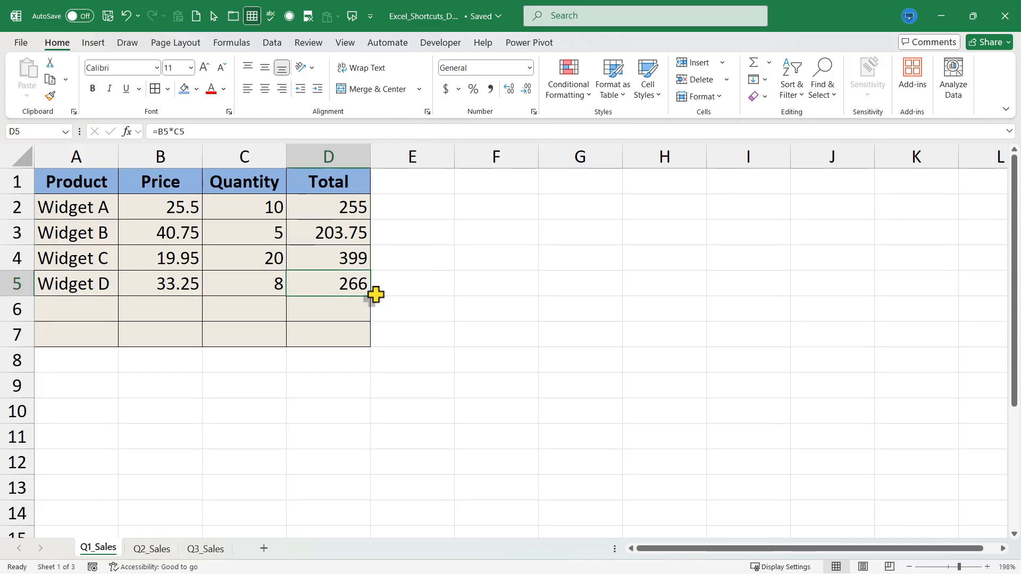
pyautogui.press('F2')
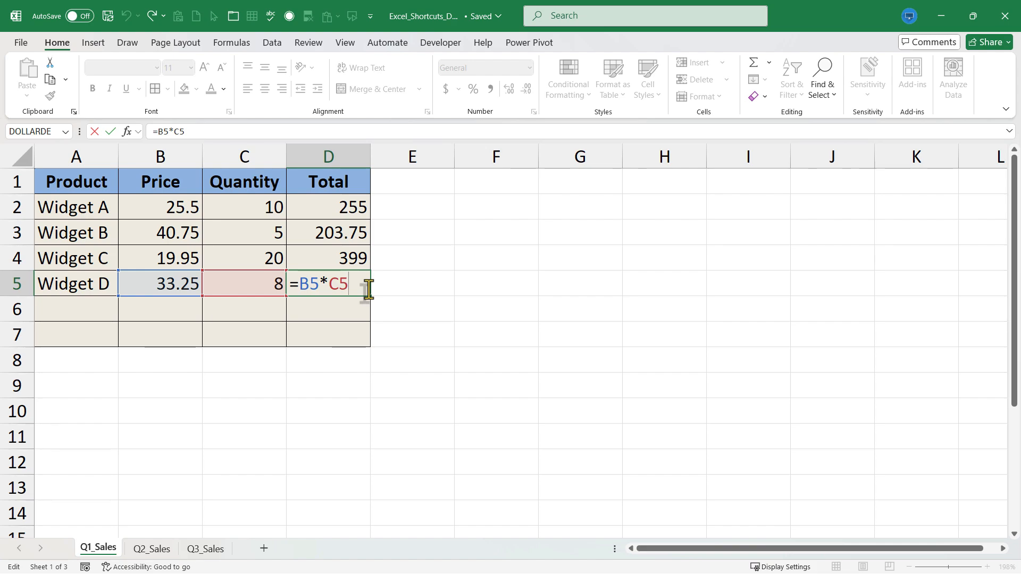
pyautogui.press('Escape')
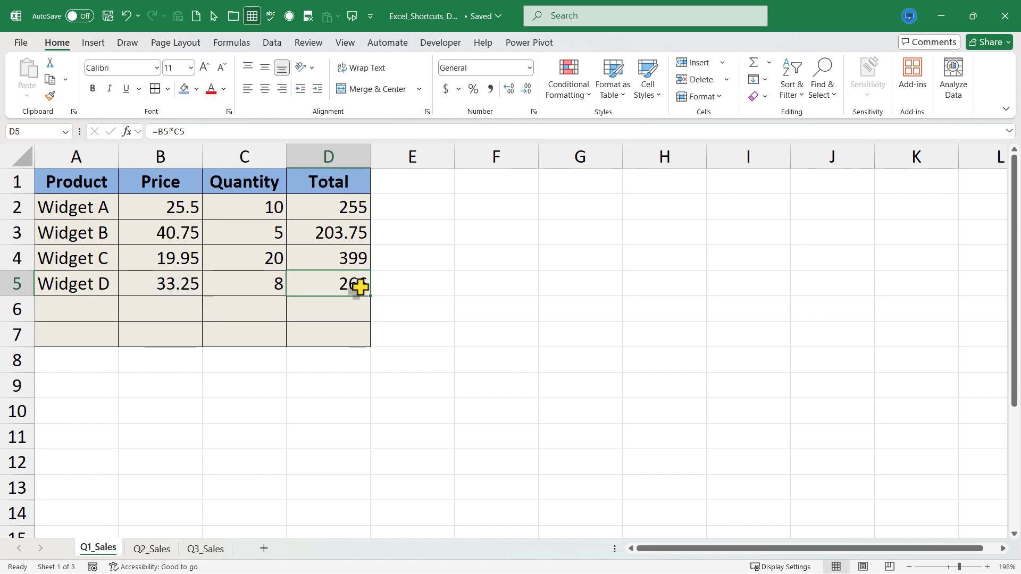
# Move the view far away from active cell D5 and jump straight back to it
pyautogui.scroll(-20, 372, 306)
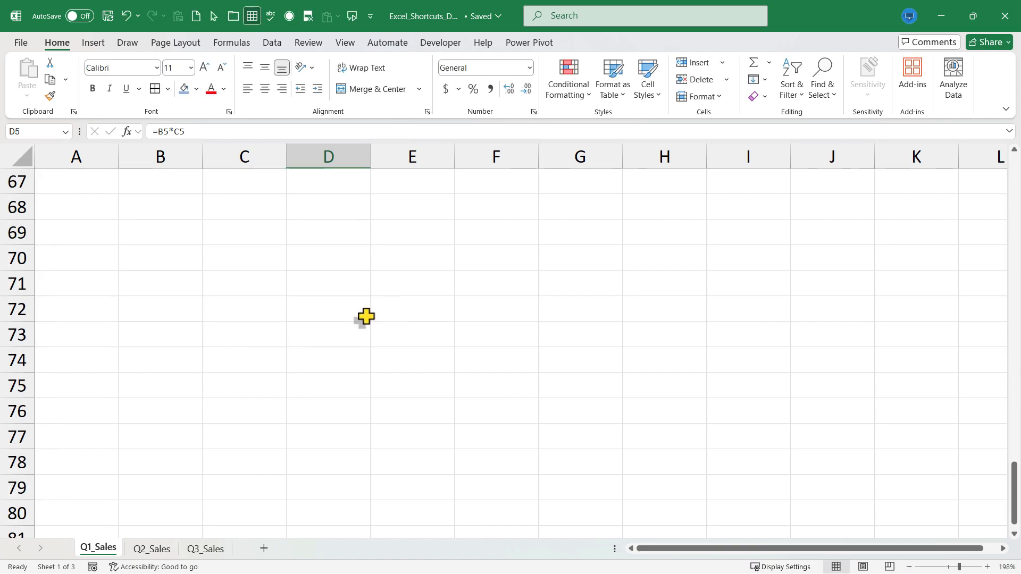
pyautogui.scroll(-1, 366, 319)
pyautogui.hscroll(8, 366, 325)
pyautogui.scroll(-8, 373, 330)
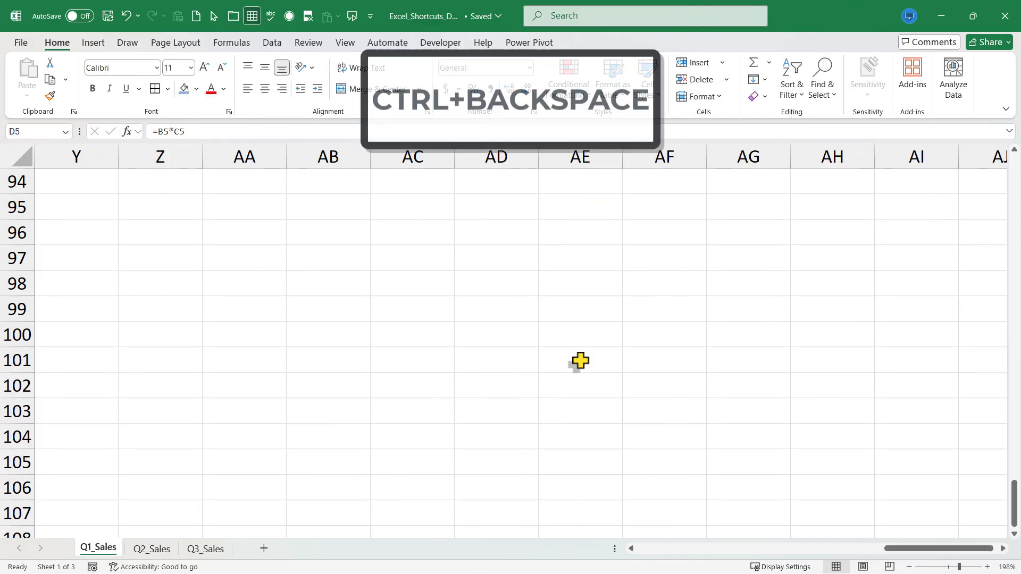
pyautogui.hotkey('ctrl', 'BackSpace')
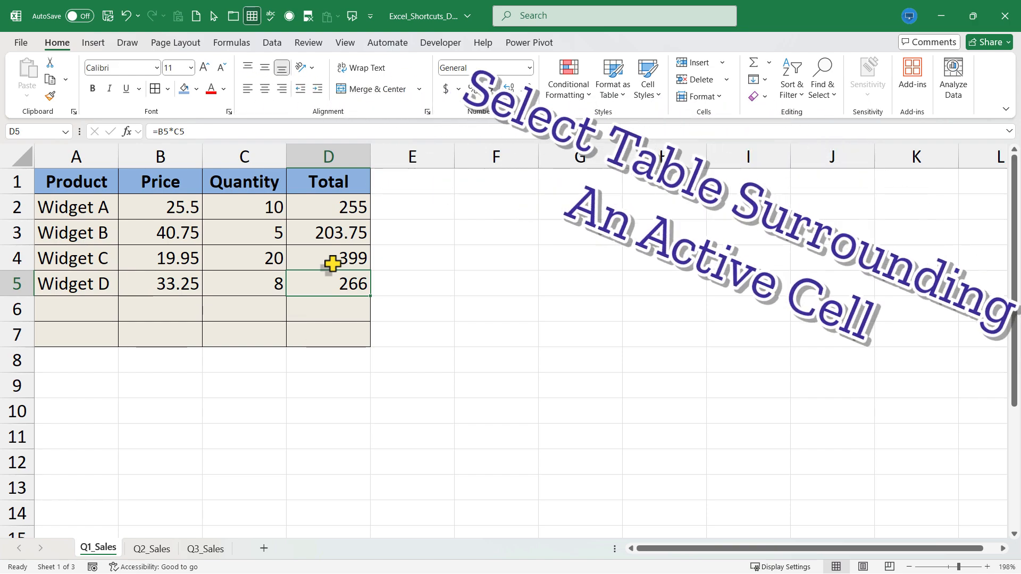
# Copy the filled table region A1:D5 surrounding cell B3 and paste it with its top corner in cell G1
pyautogui.click(170, 232)
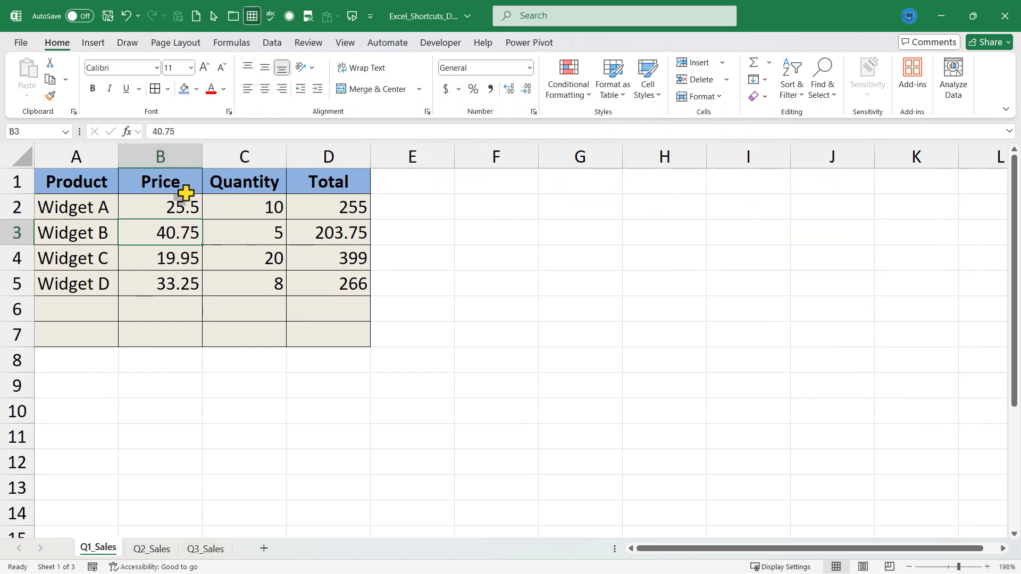
pyautogui.hotkey('ctrl', 'shift', 'space')
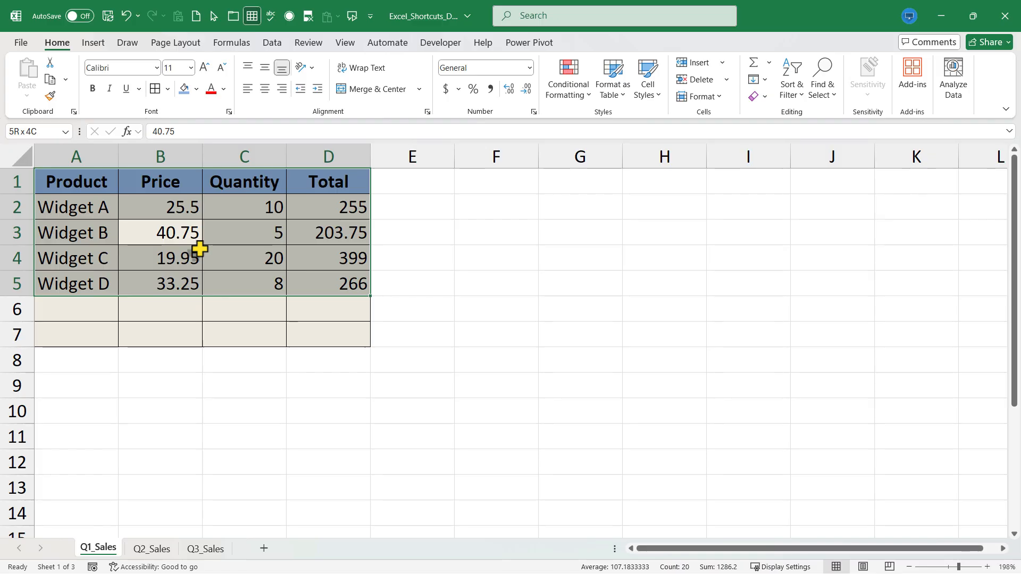
pyautogui.hotkey('ctrl', 'c')
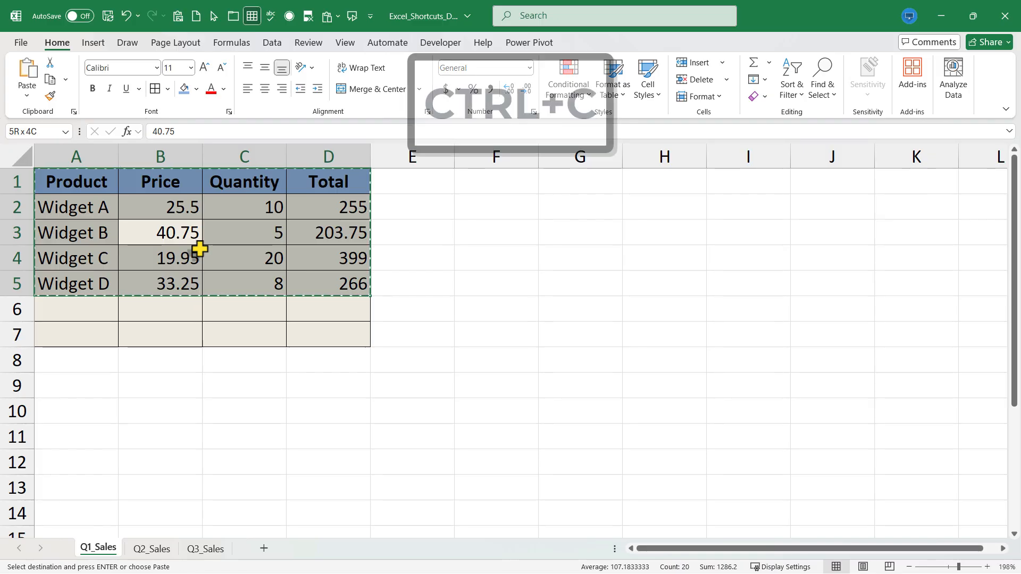
pyautogui.click(568, 213)
pyautogui.click(561, 181)
pyautogui.hotkey('ctrl', 'v')
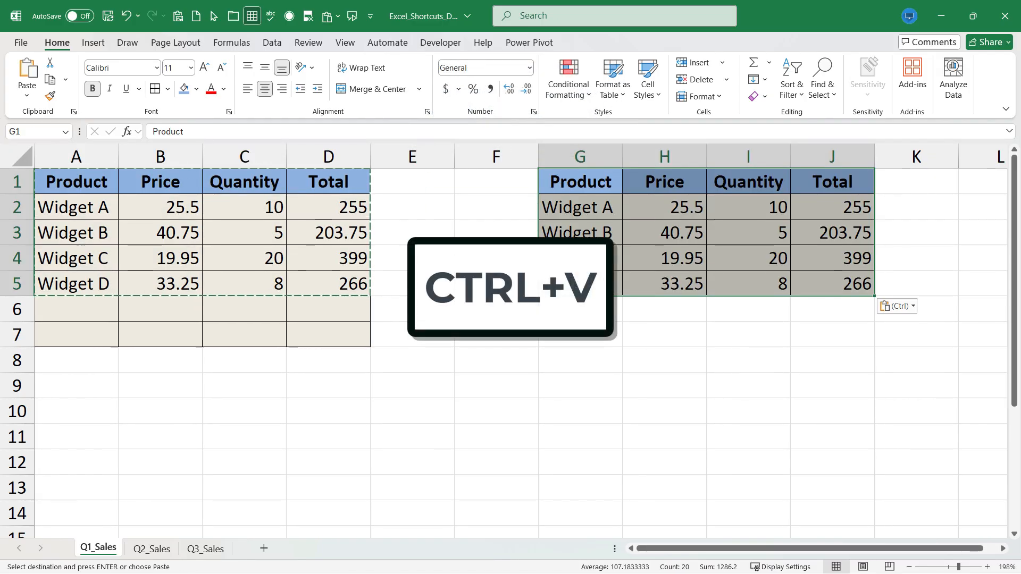
pyautogui.click(524, 346)
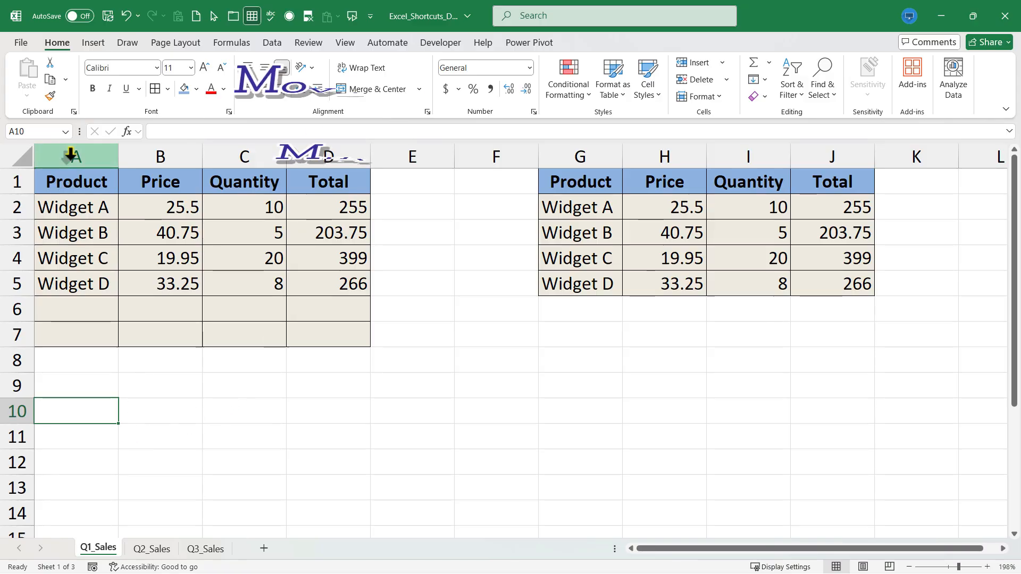
# Look through the Q1_Sales, Q2_Sales and Q3_Sales sheets, switching between them and finishing on Q3_Sales
pyautogui.click(168, 550)
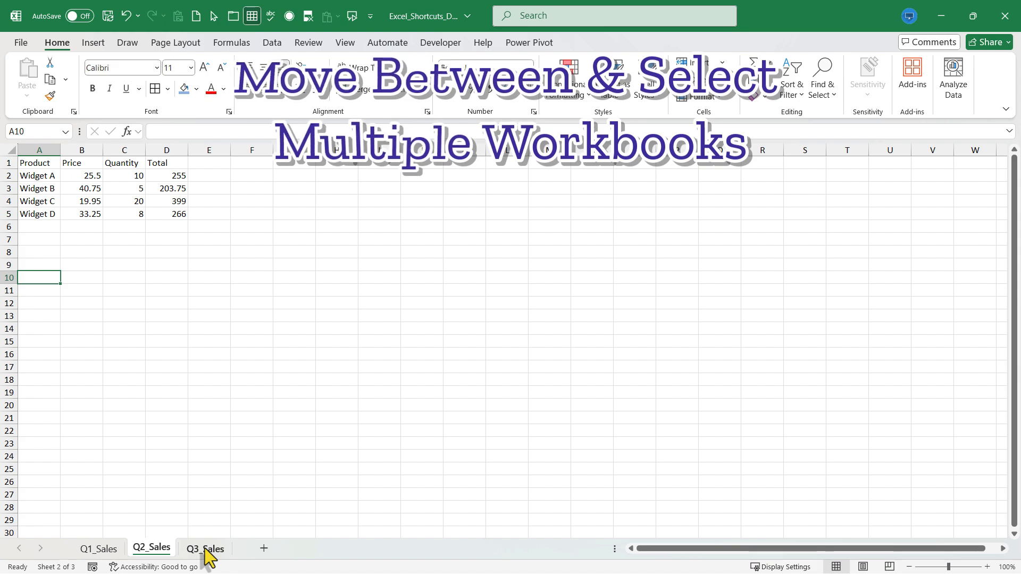
pyautogui.click(205, 550)
pyautogui.click(98, 549)
pyautogui.click(151, 549)
pyautogui.click(206, 547)
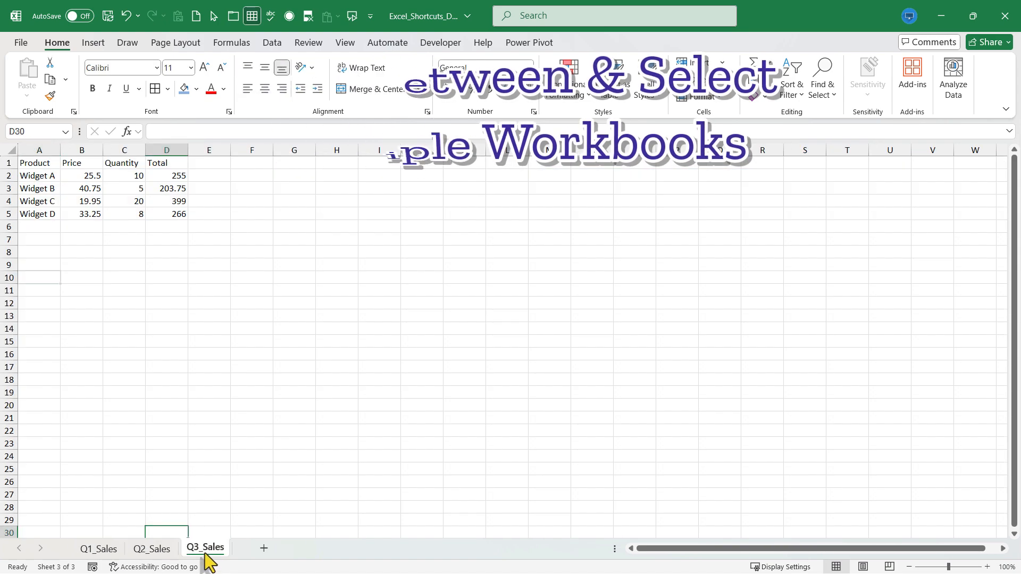
pyautogui.click(215, 470)
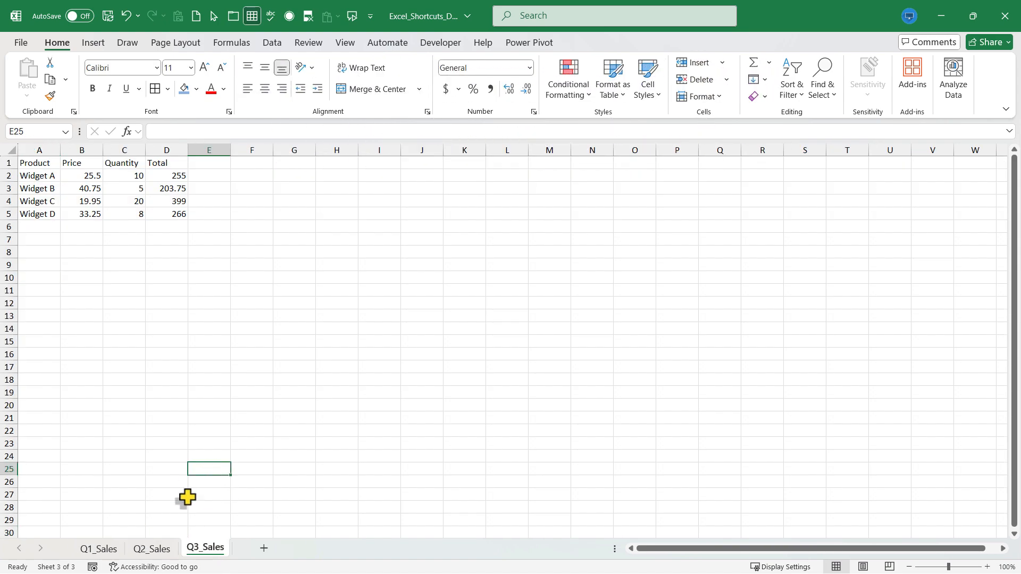
pyautogui.click(100, 550)
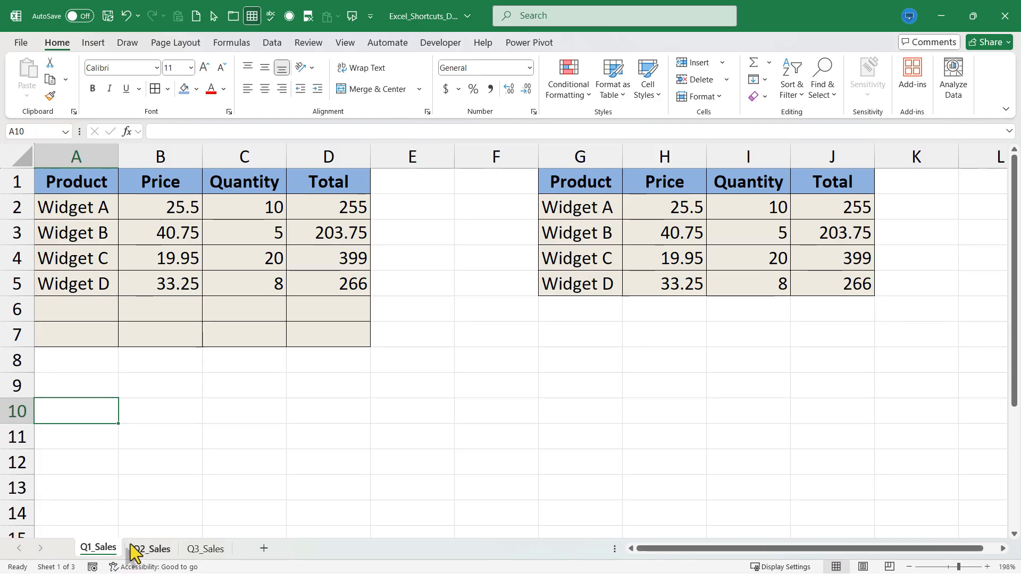
pyautogui.click(153, 550)
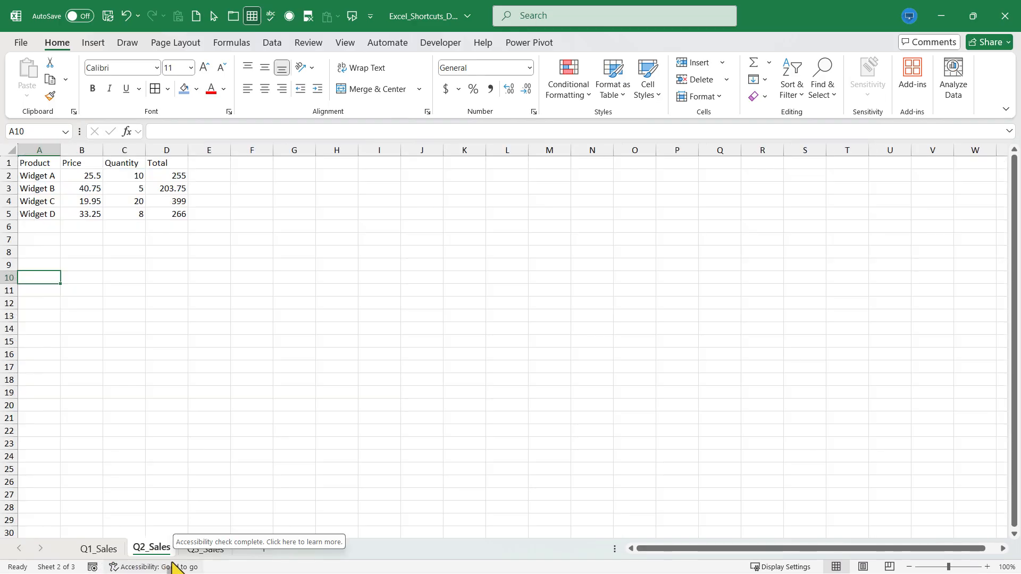
pyautogui.click(204, 552)
pyautogui.click(274, 352)
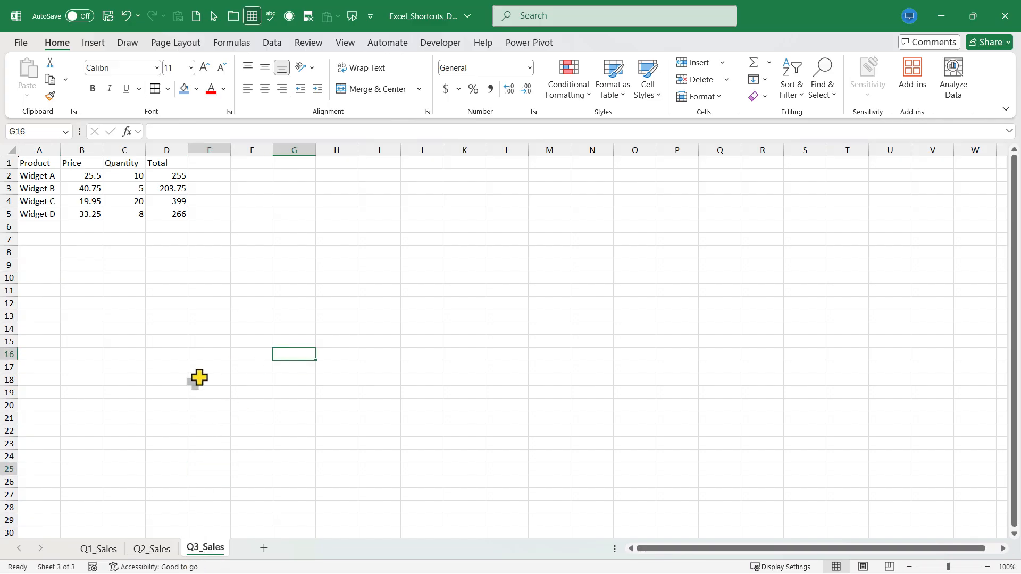
# Group the Q3_Sales, Q2_Sales and Q1_Sales sheets by extending the sheet selection from Q3_Sales
pyautogui.click(124, 494)
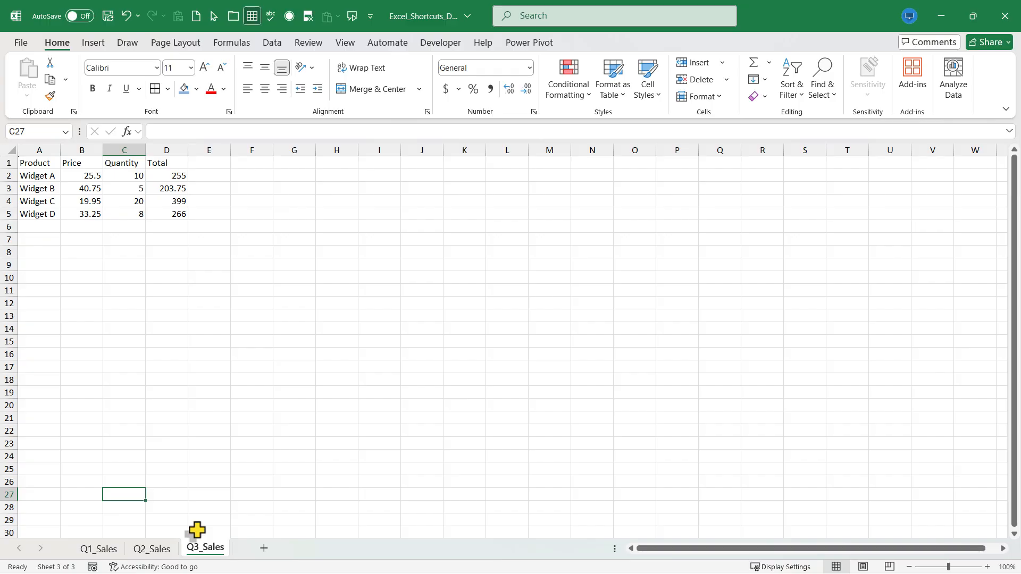
pyautogui.click(105, 444)
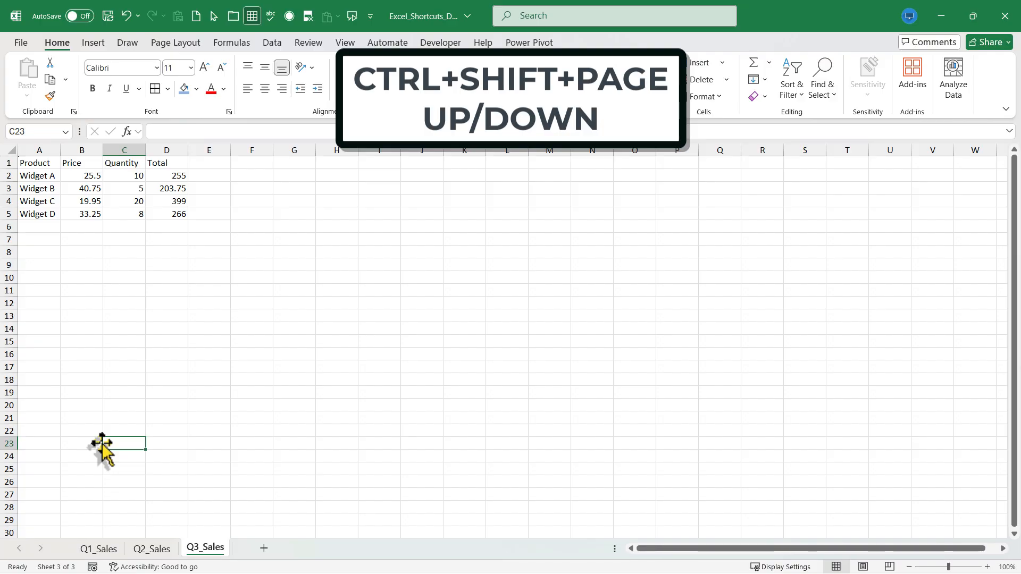
pyautogui.hotkey('ctrl', 'shift', 'pageup')
pyautogui.hotkey('ctrl', 'shift', 'pageup')
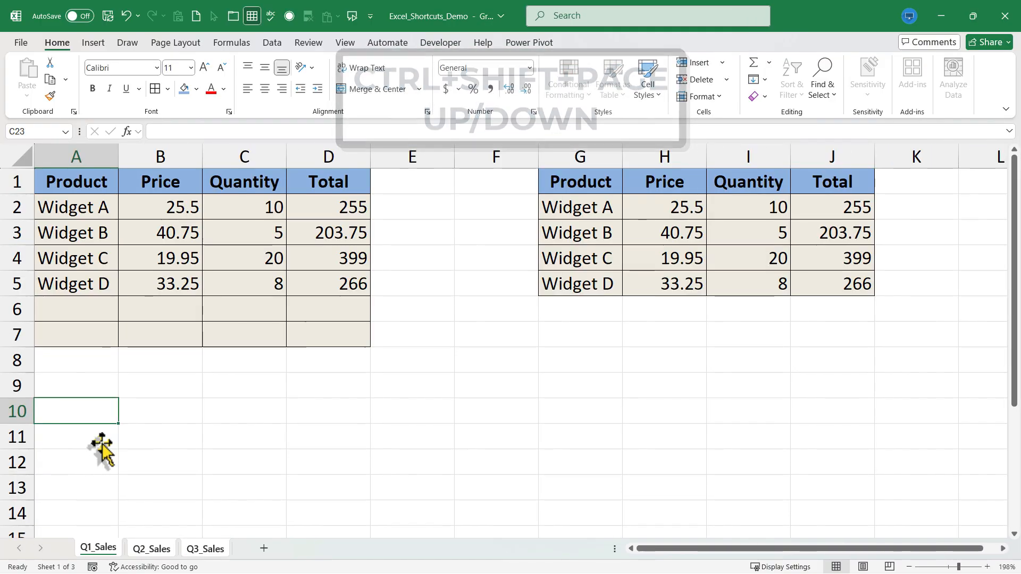
pyautogui.hotkey('ctrl', 'shift', 'pagedown')
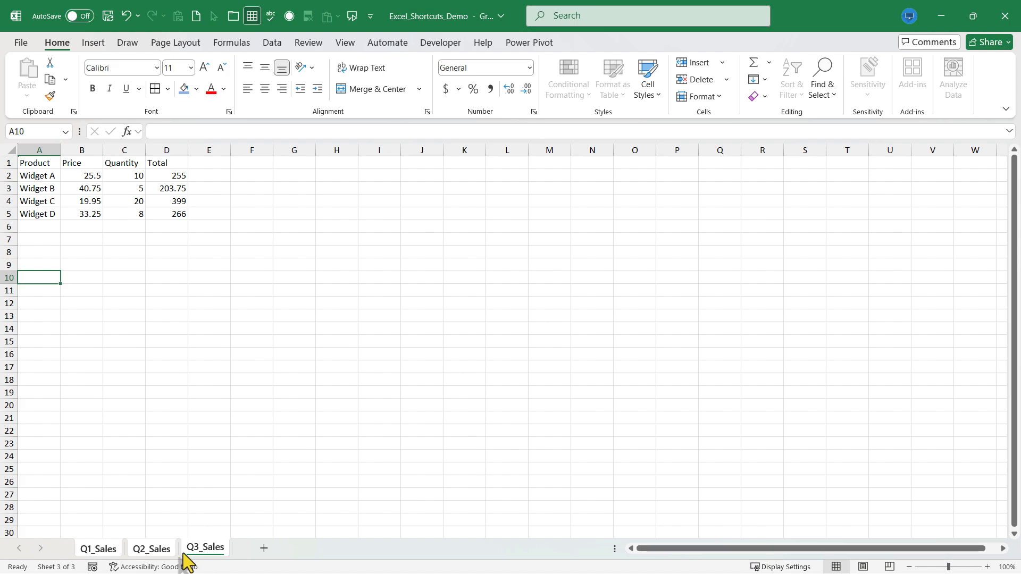
# Give the grouped sheets the standard light green tab color and ungroup them by switching to Q1_Sales
pyautogui.rightClick(154, 553)
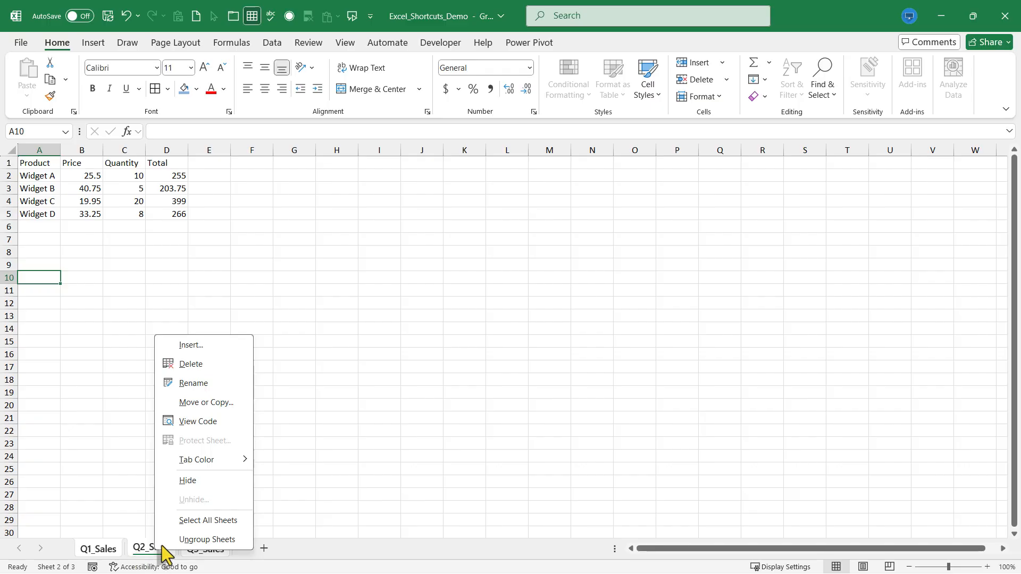
pyautogui.moveTo(228, 462)
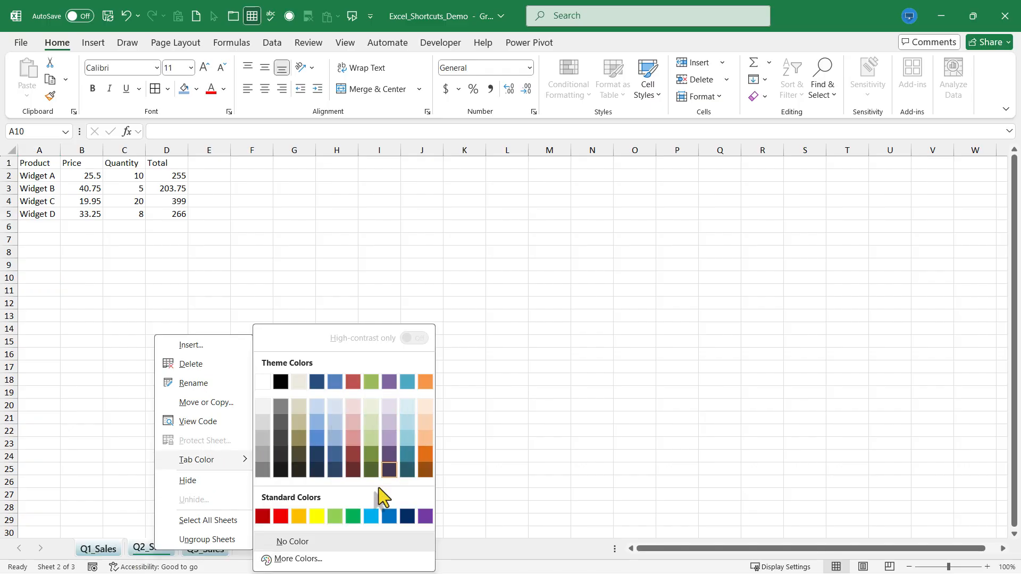
pyautogui.click(334, 514)
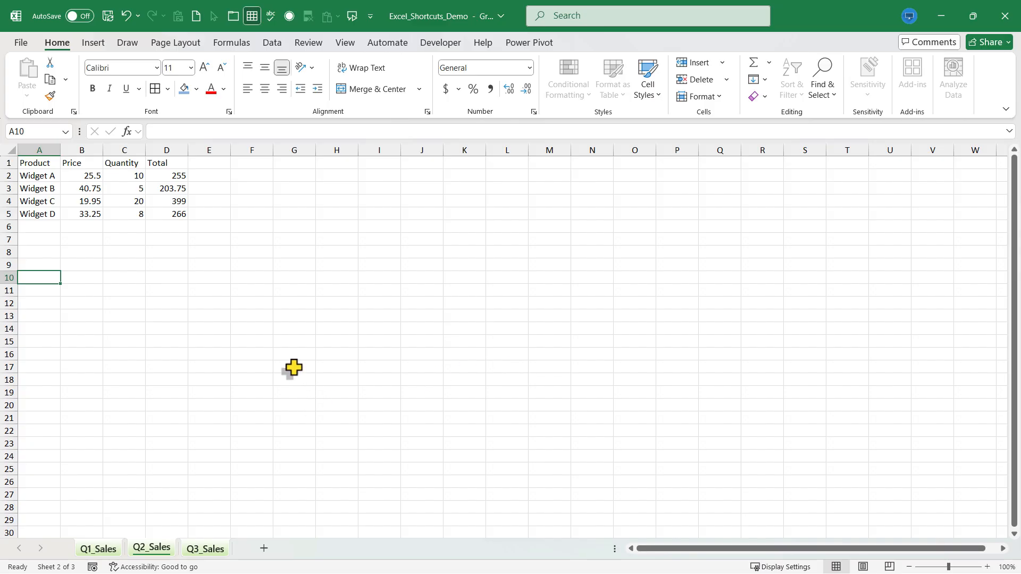
pyautogui.click(101, 550)
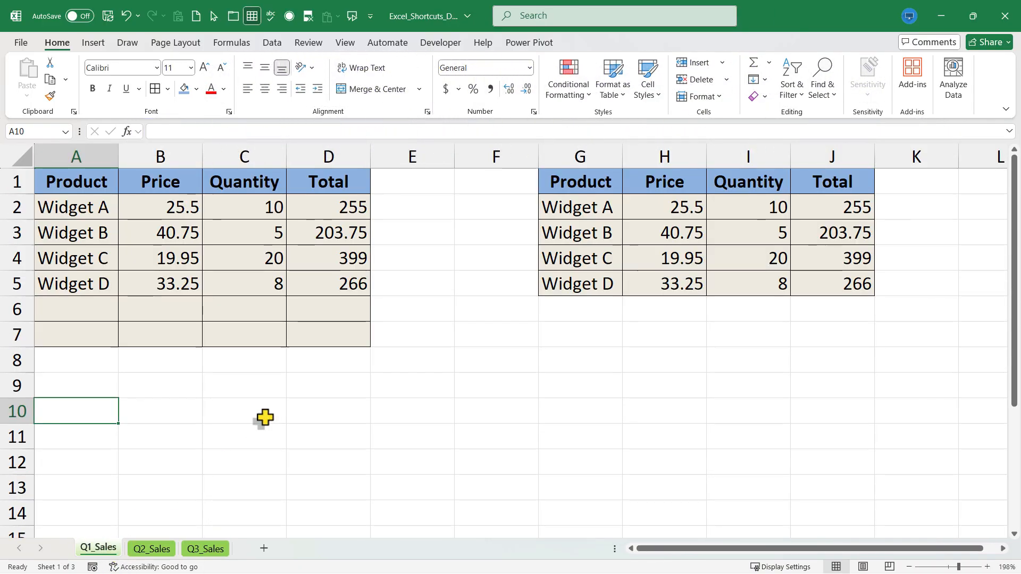
# Check cells B2, C3, D3 and J4 across both tables for typed values versus formulas
pyautogui.click(413, 341)
pyautogui.click(171, 211)
pyautogui.click(245, 227)
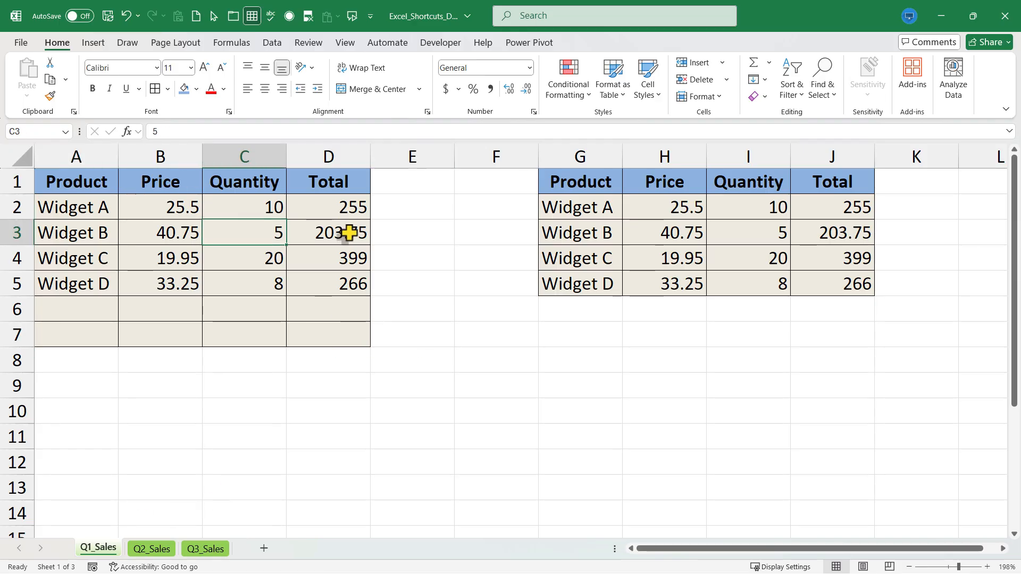
pyautogui.click(349, 233)
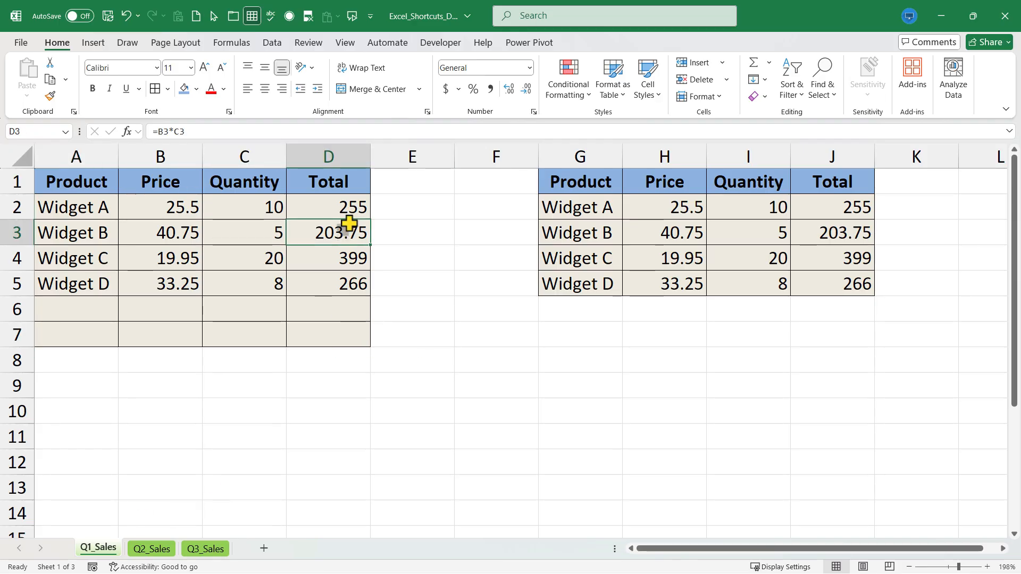
pyautogui.click(180, 211)
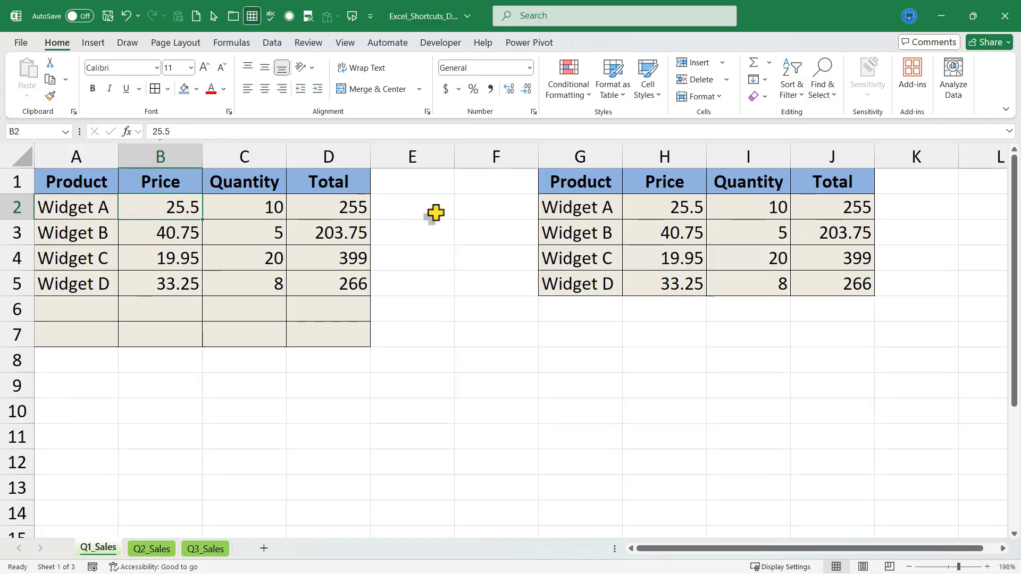
pyautogui.click(853, 261)
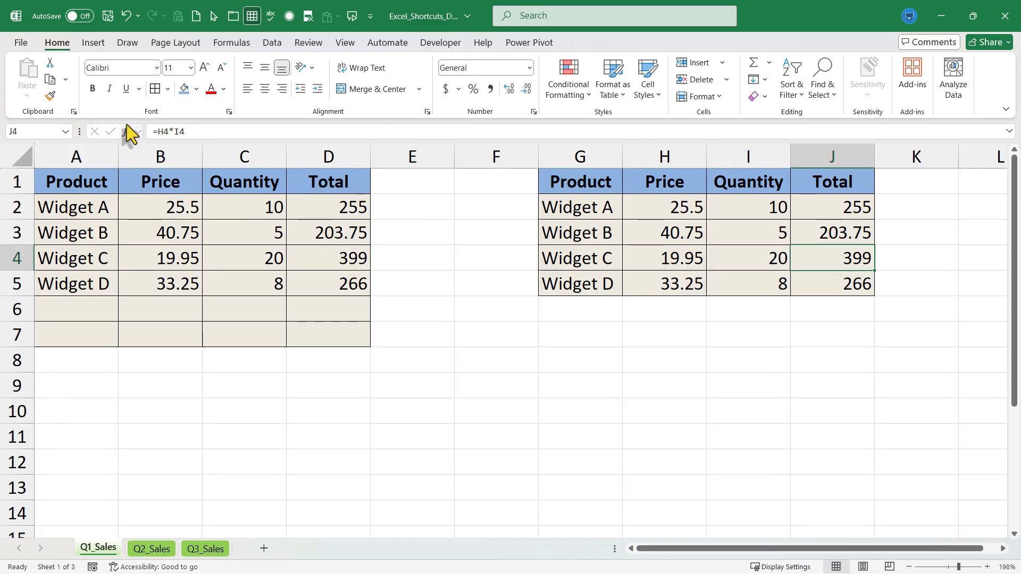
pyautogui.click(442, 397)
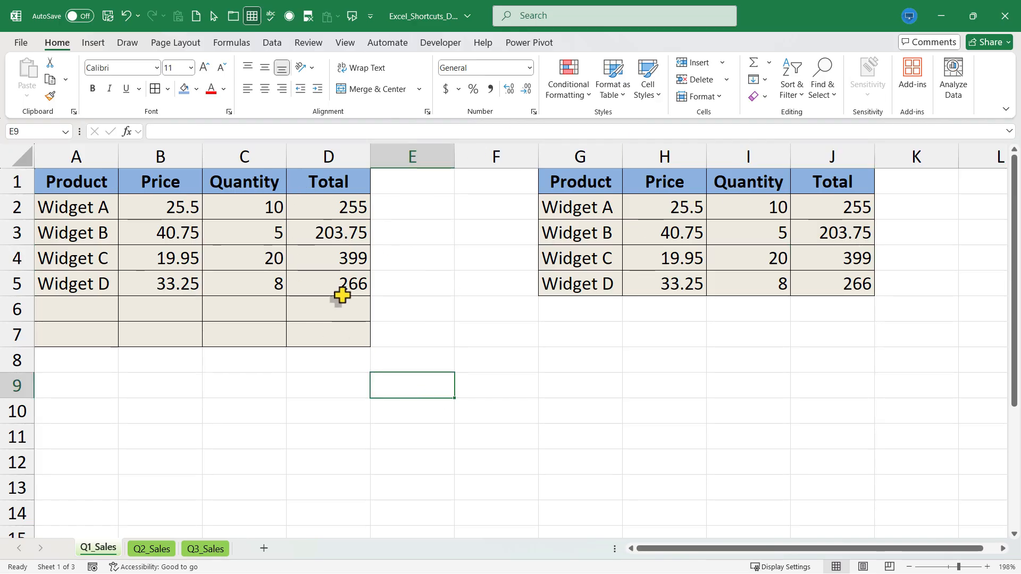
# Show the formulas instead of their results on the Q1_Sales sheet
pyautogui.click(482, 311)
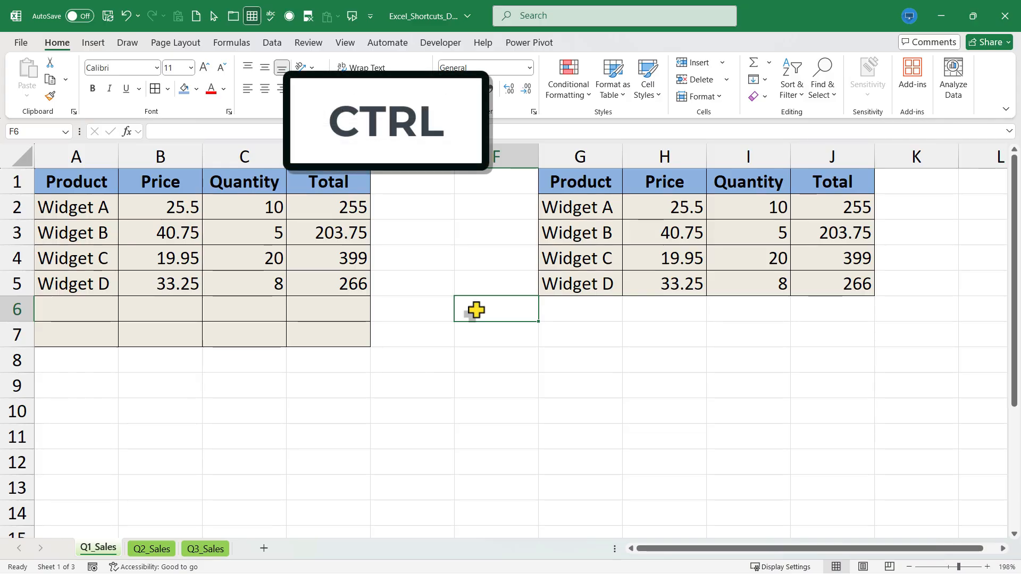
pyautogui.click(440, 307)
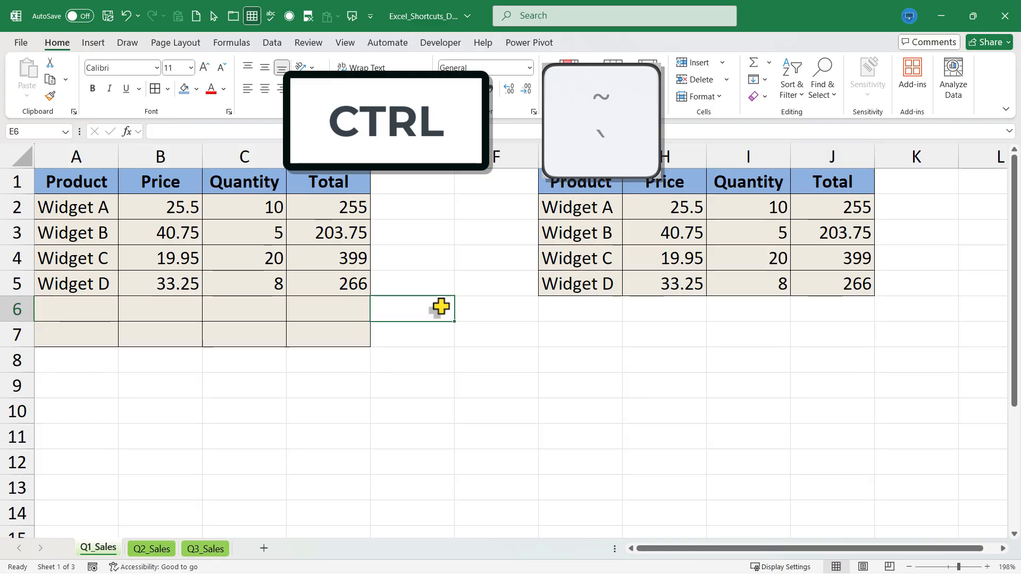
pyautogui.hotkey('ctrl', '`')
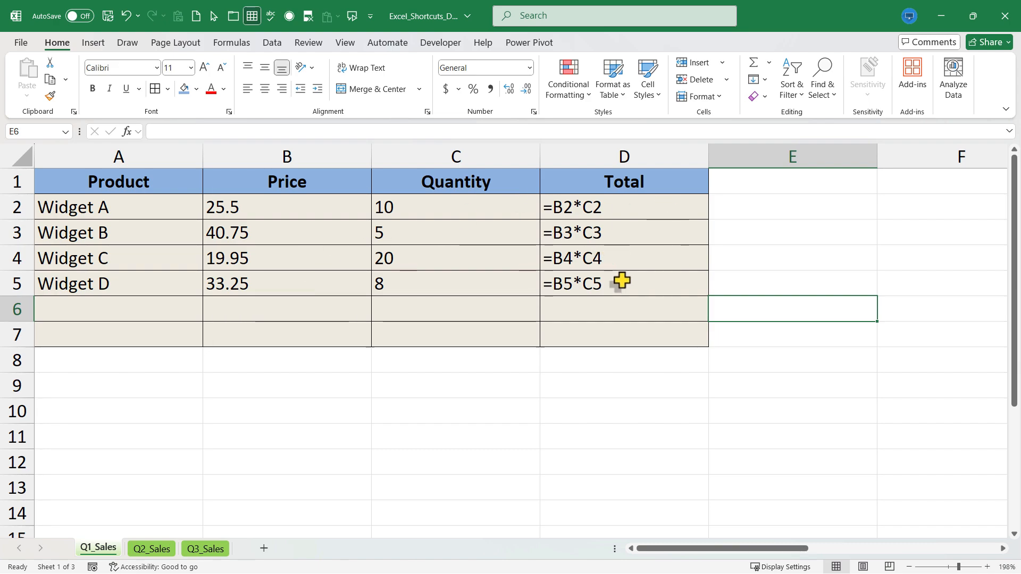
pyautogui.click(759, 231)
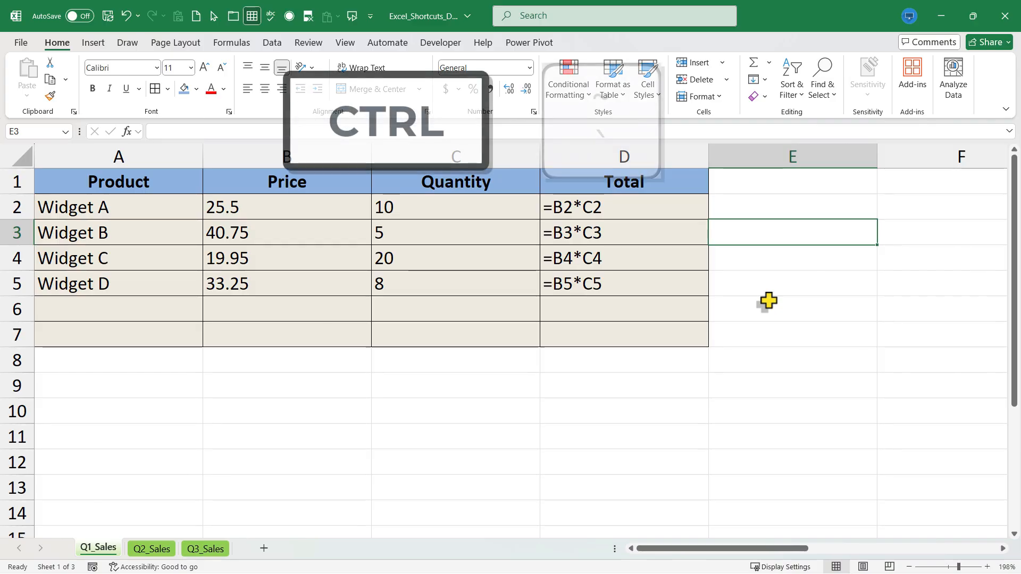
# Show the formula results again on the Q1_Sales sheet and select the empty cell G8
pyautogui.hotkey('ctrl', '`')
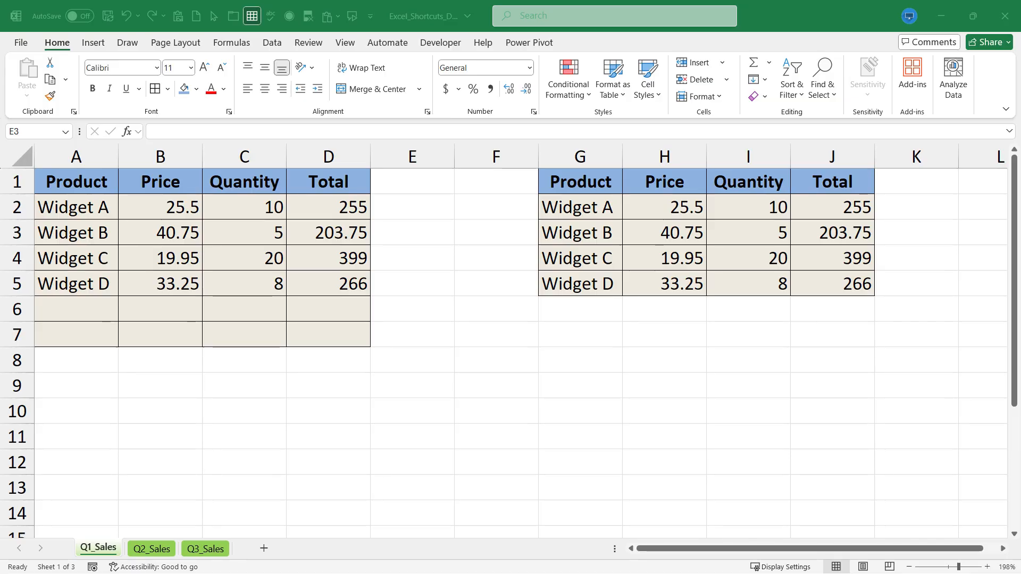
pyautogui.scroll(-1, 499, 346)
pyautogui.click(498, 346)
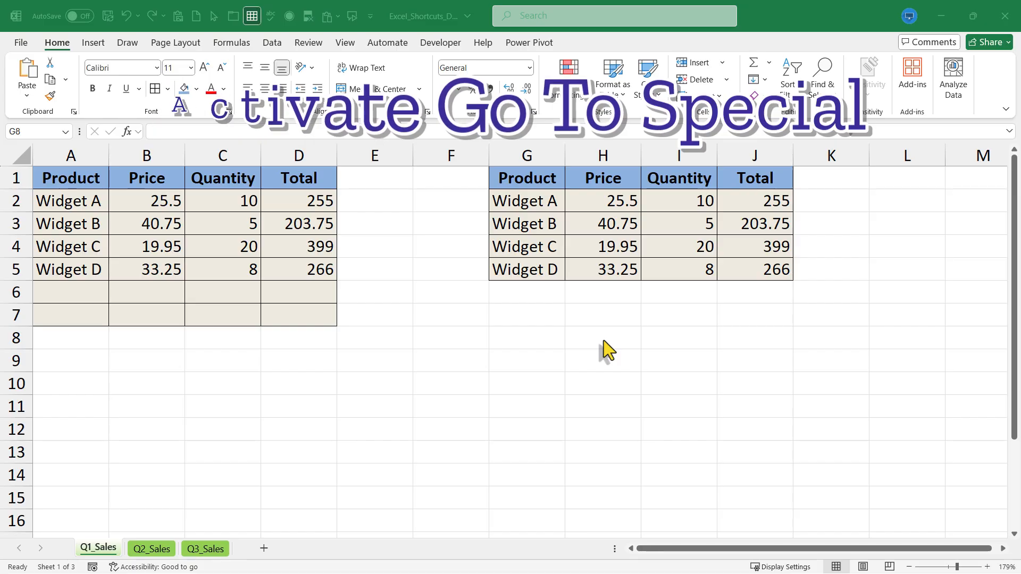
# Use Go To Special to select all cells containing formulas, including numbers, text, logicals and errors
pyautogui.click(434, 320)
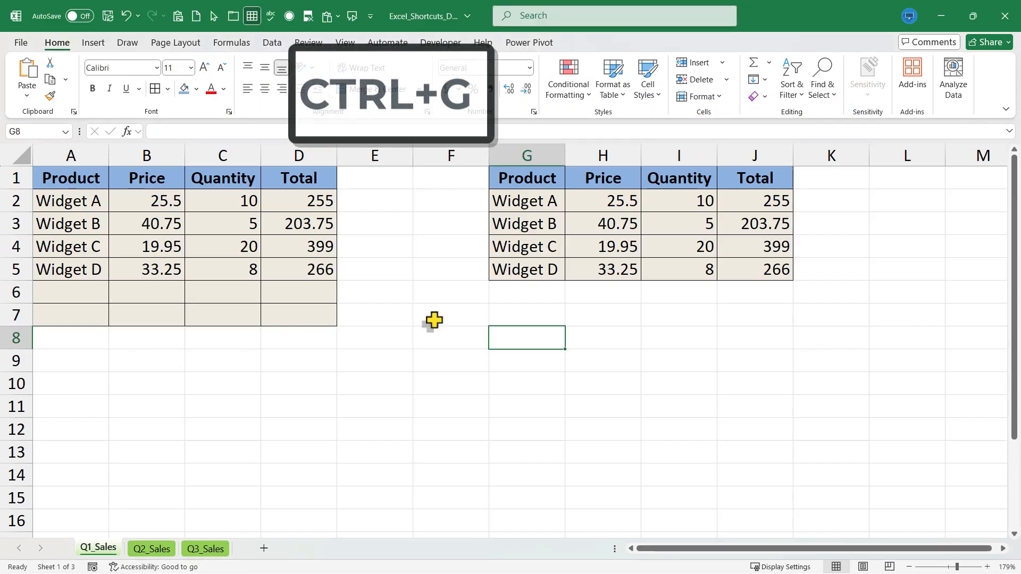
pyautogui.hotkey('ctrl', 'g')
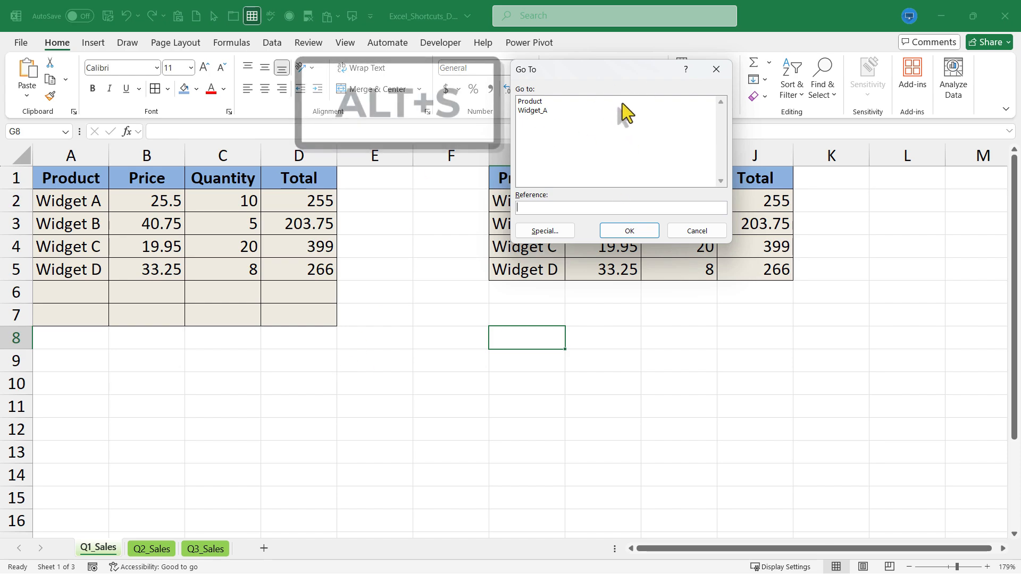
pyautogui.hotkey('alt', 's')
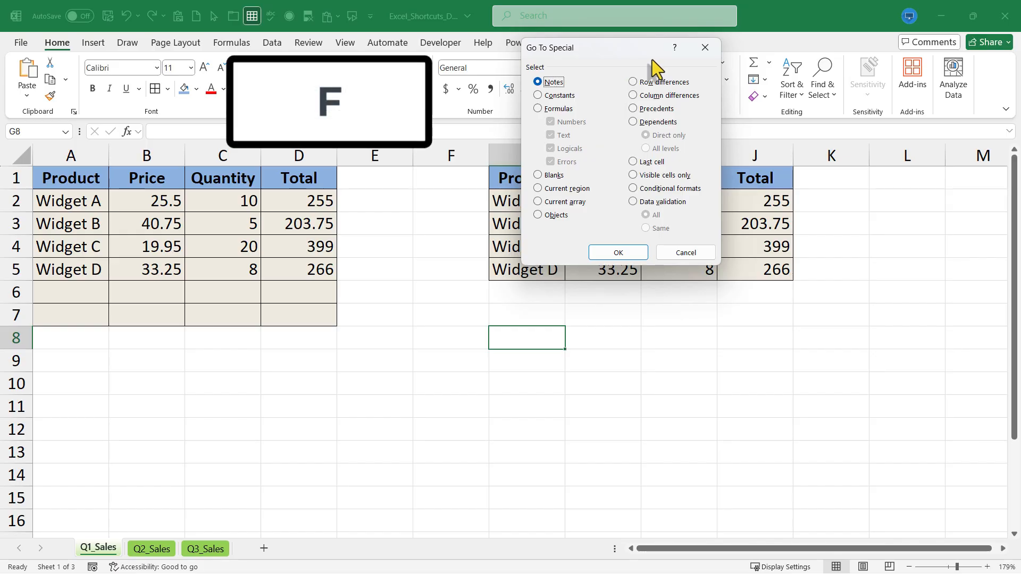
pyautogui.press('f')
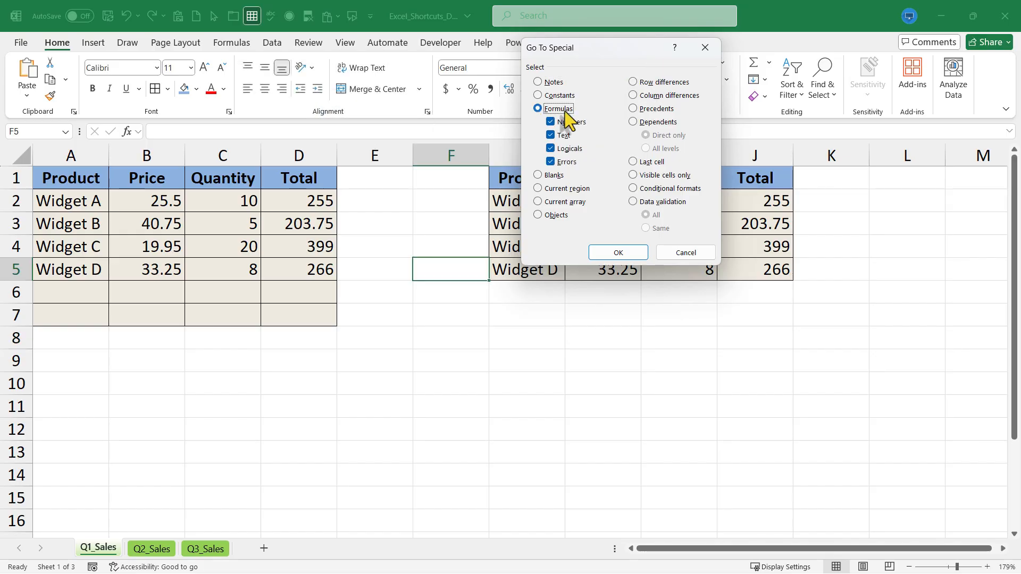
pyautogui.click(615, 253)
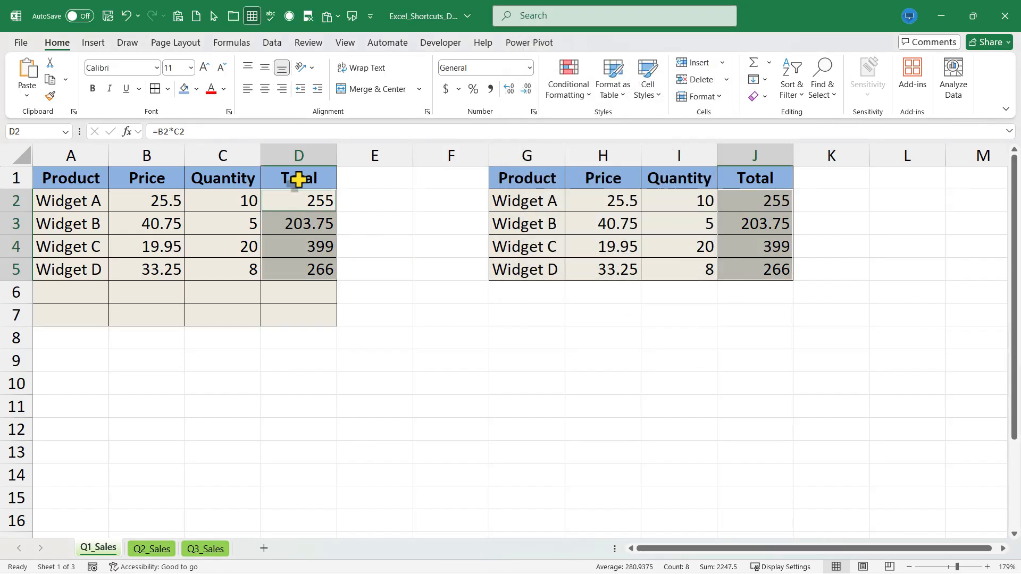
# Use Go To Special again with the Blanks option to select the blank cells on the sheet
pyautogui.hotkey('ctrl', 'g')
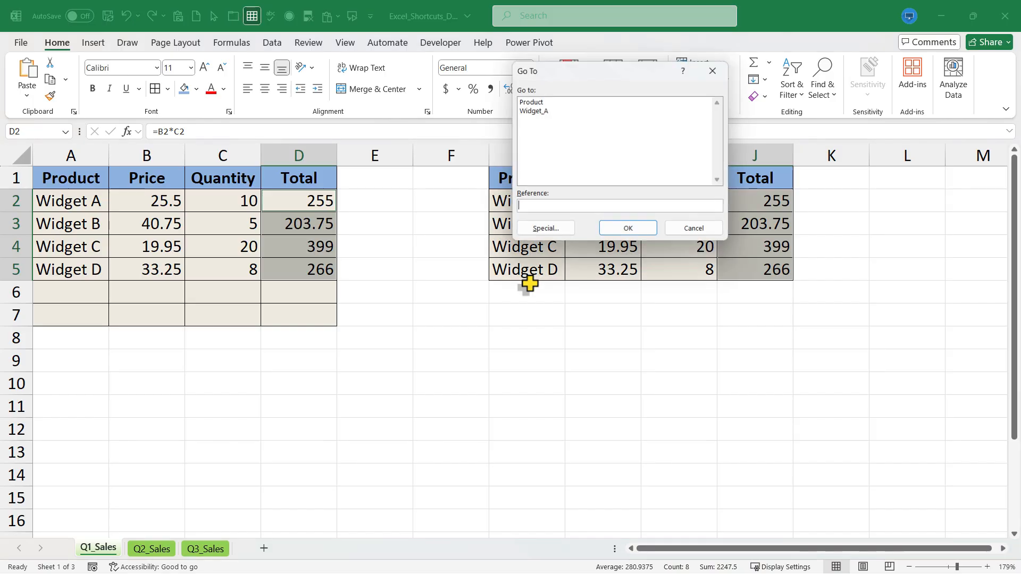
pyautogui.hotkey('alt', 's')
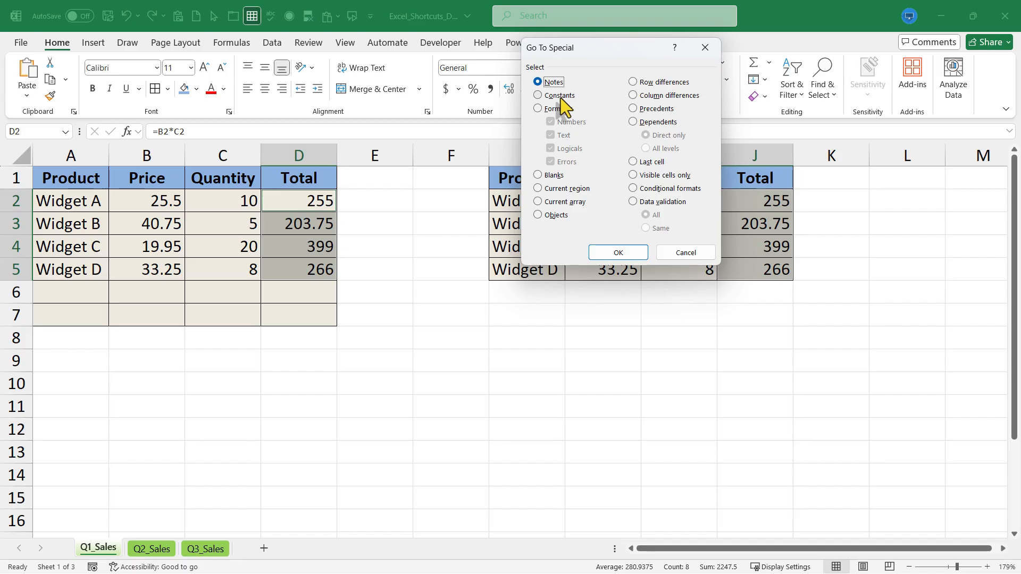
pyautogui.click(553, 177)
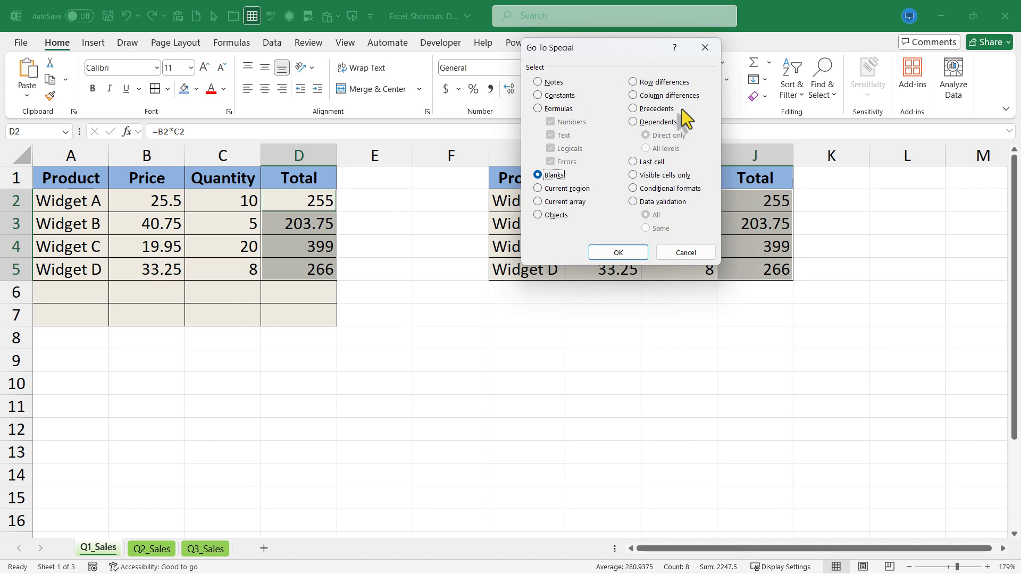
pyautogui.click(593, 250)
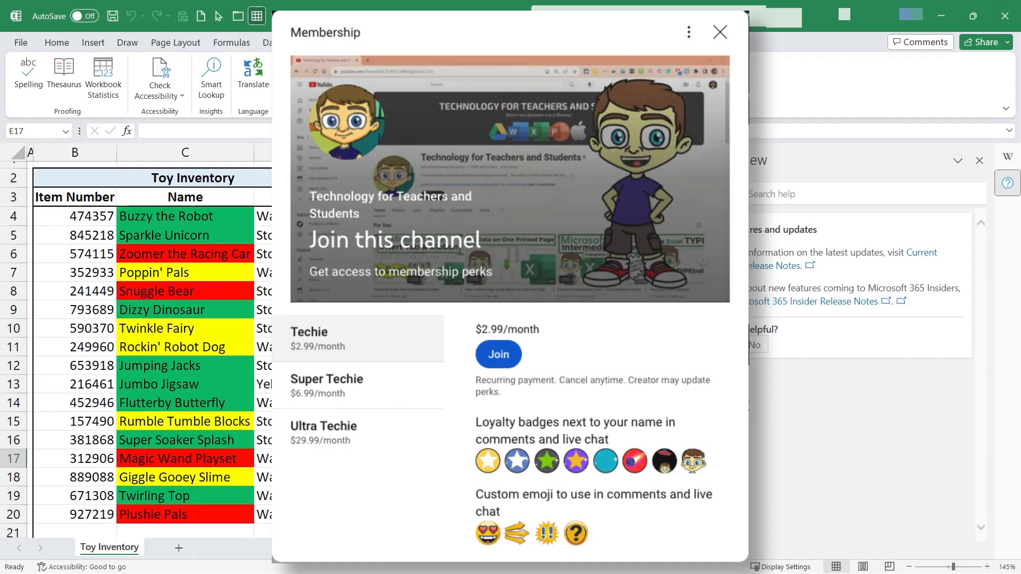
# On YouTube, look through the Techie membership perks and open the Super Thanks options for the Excel for Web video
pyautogui.scroll(-1, 646, 401)
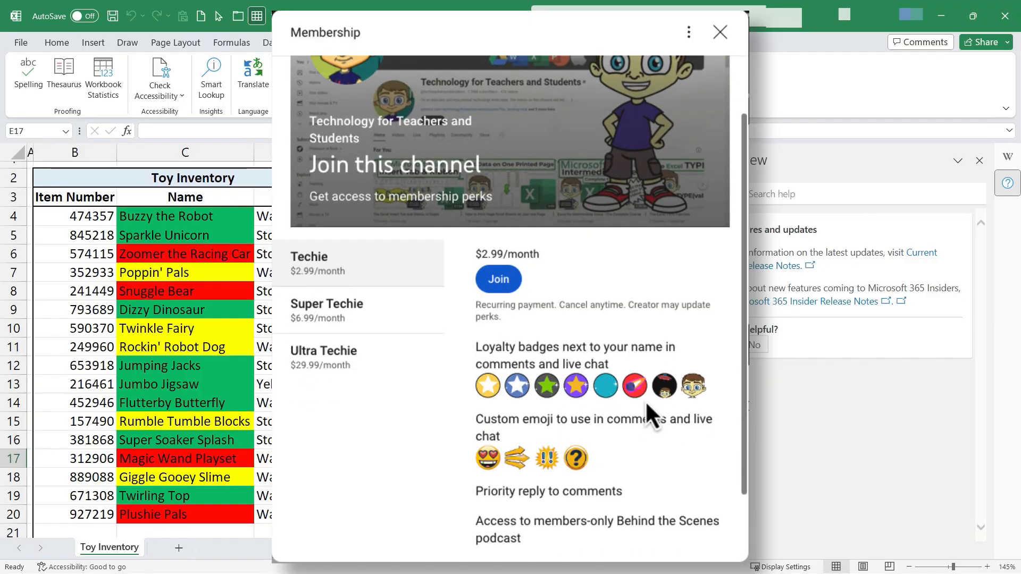
pyautogui.scroll(1, 645, 401)
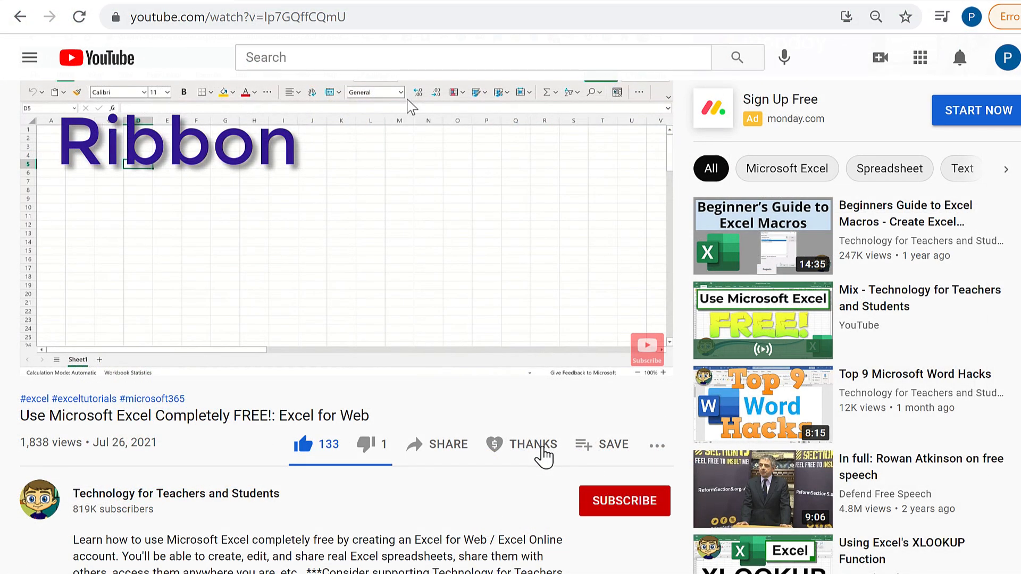
pyautogui.click(541, 455)
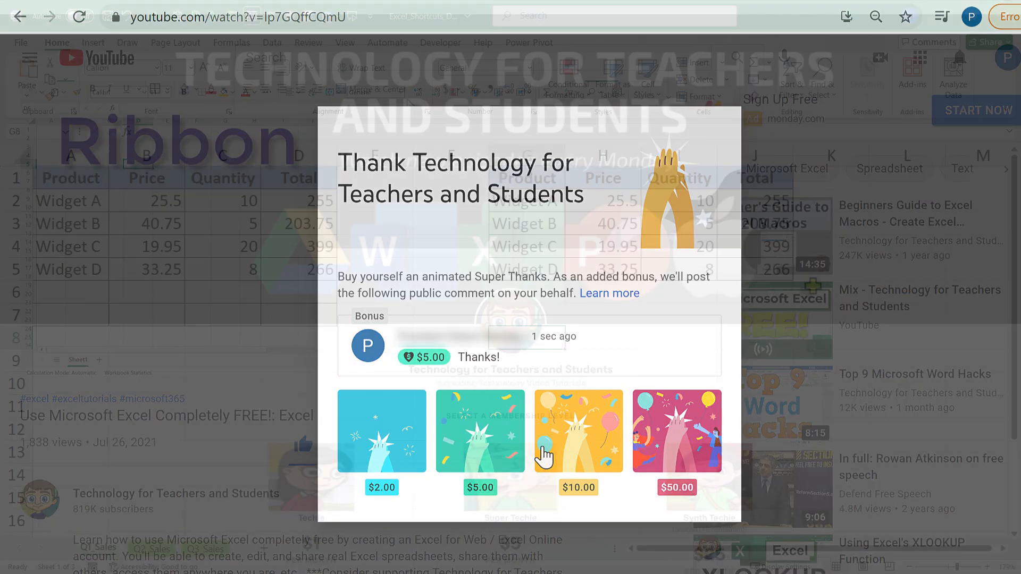